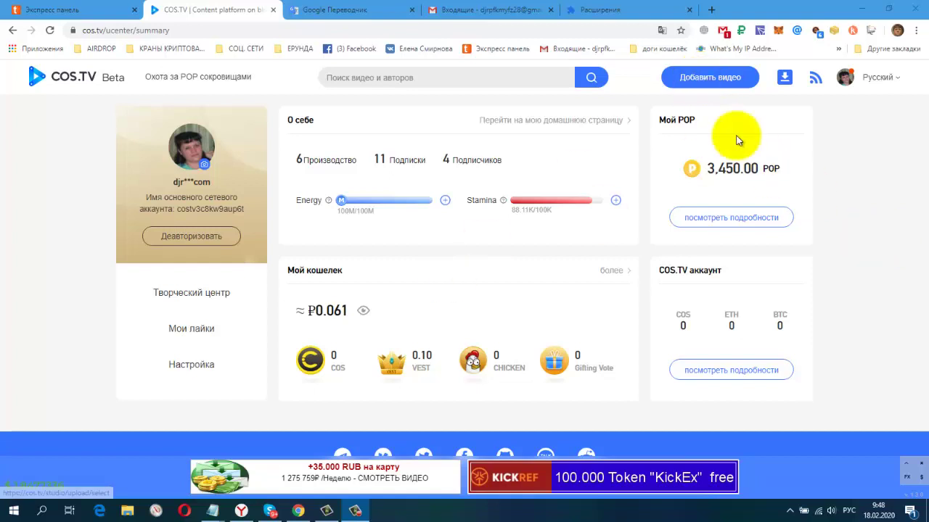
Start a new video upload using the file in the "17.02 Видеохостинг COS TV" folder inside ВИДЕО-ПРОЕКТЫ.
left_click(709, 80)
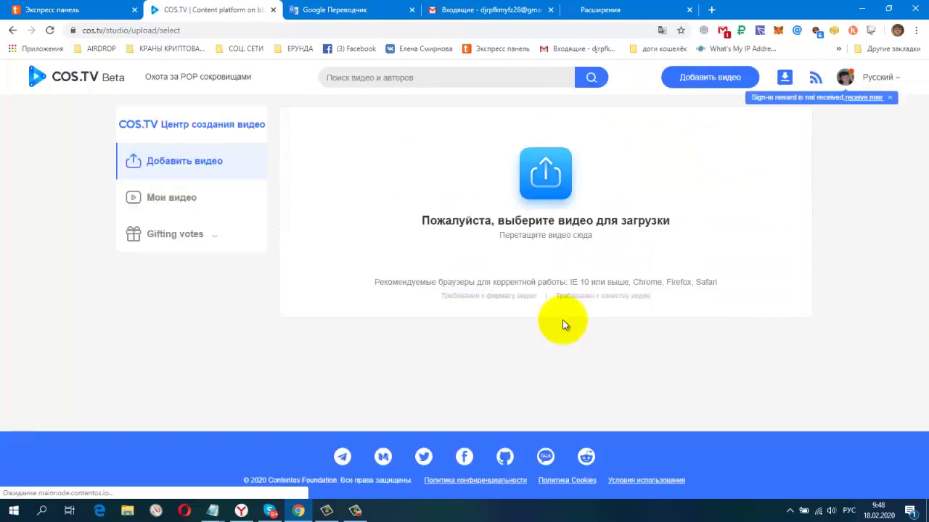
left_click(547, 179)
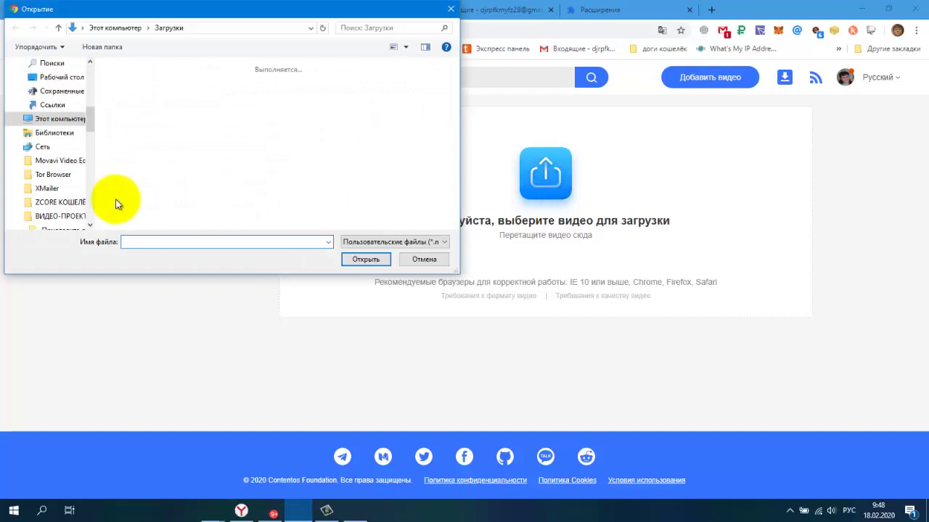
left_click(72, 216)
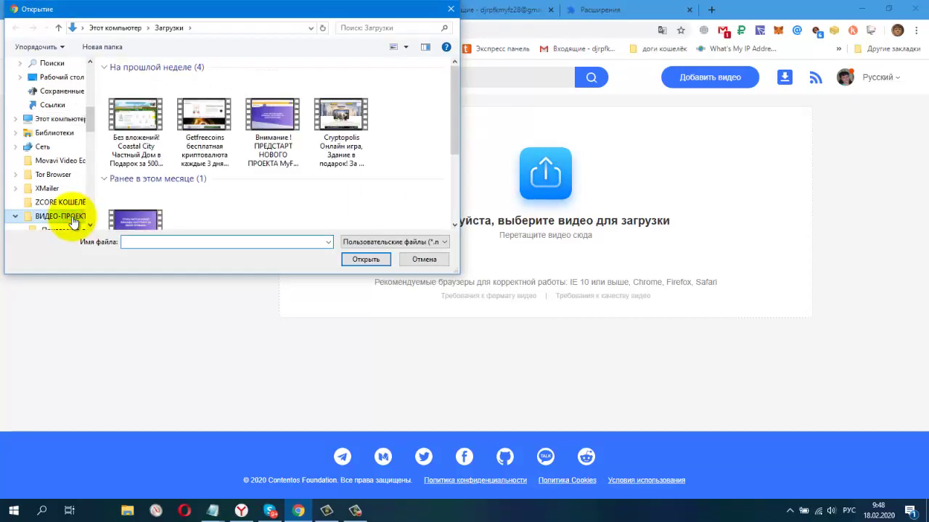
scroll(405, 146, "down", 1)
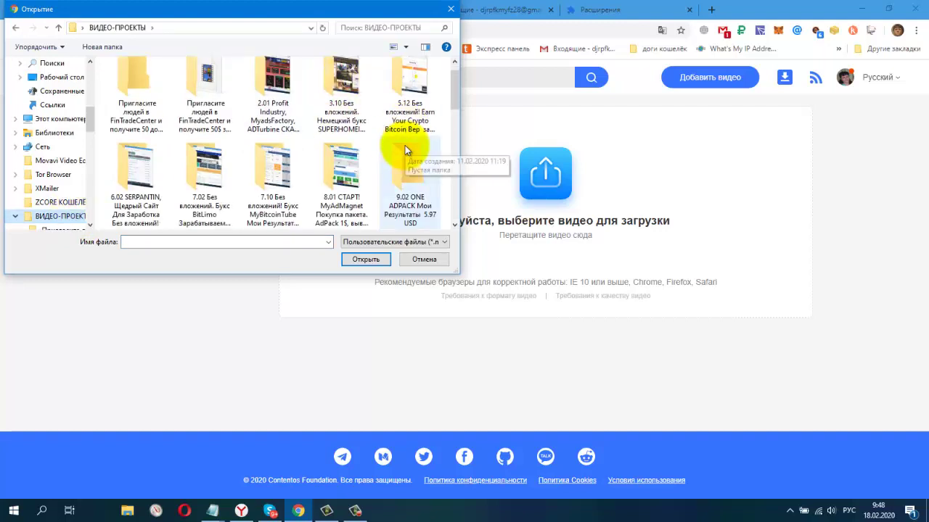
scroll(405, 145, "down", 5)
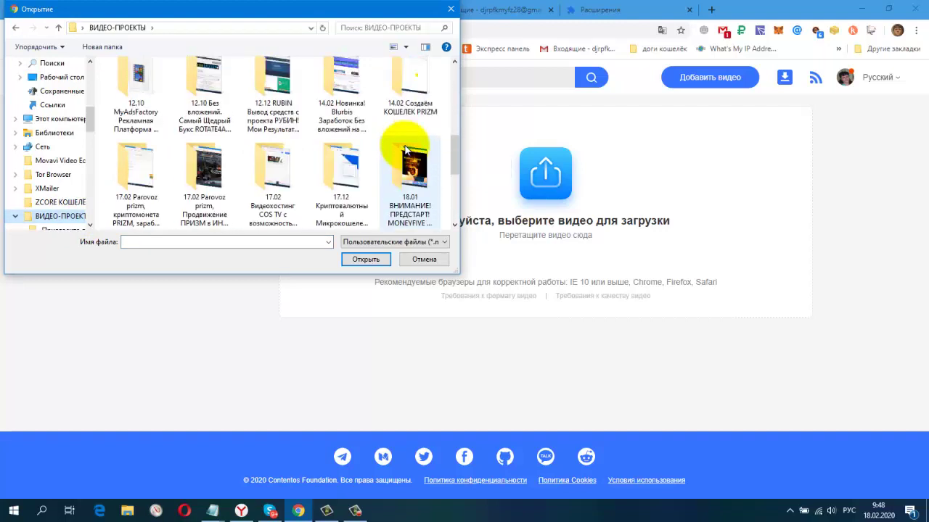
scroll(405, 150, "down", 2)
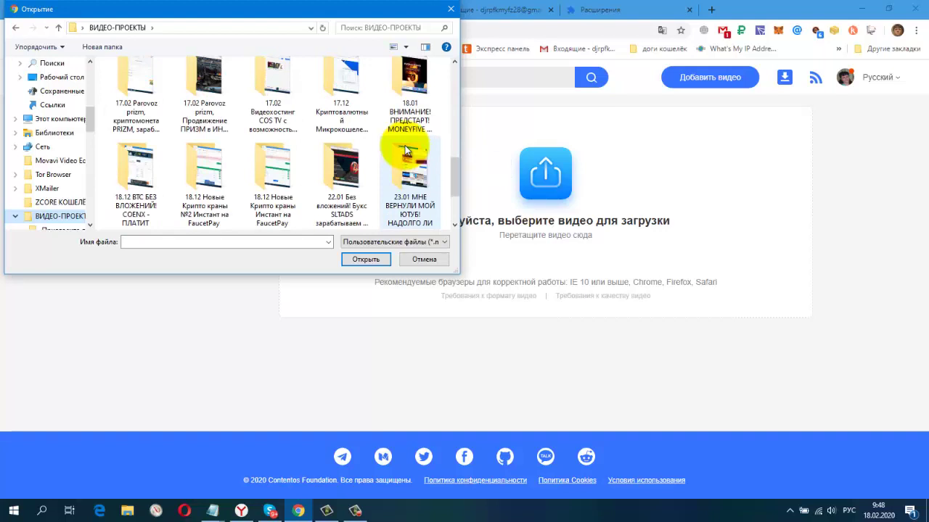
left_click(267, 77)
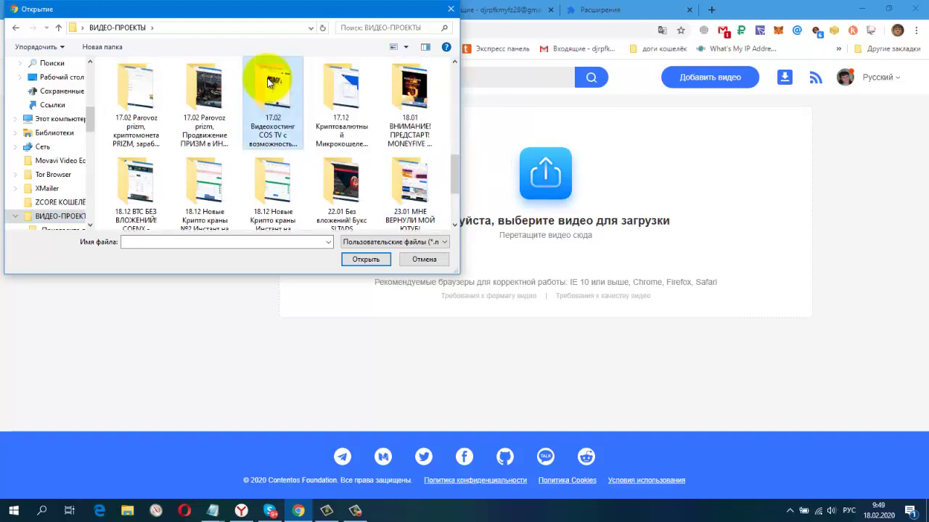
left_click(365, 262)
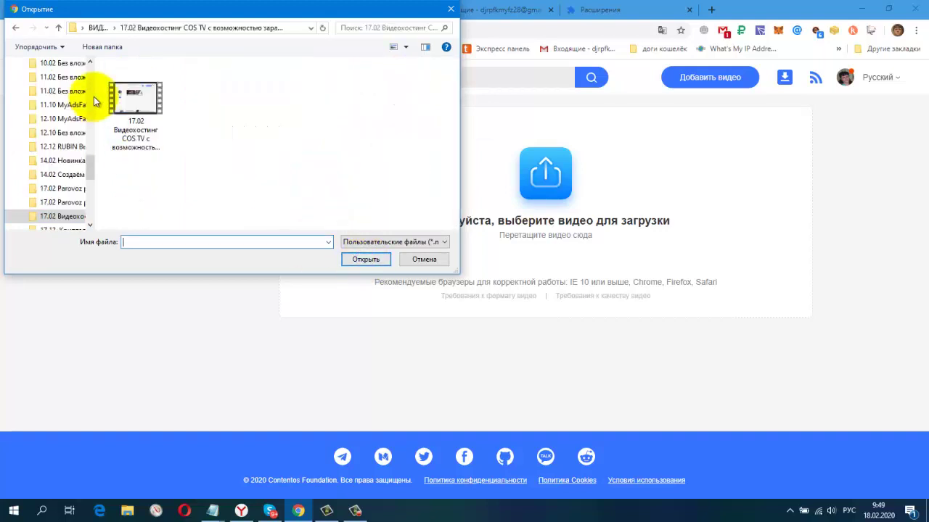
double_click(130, 102)
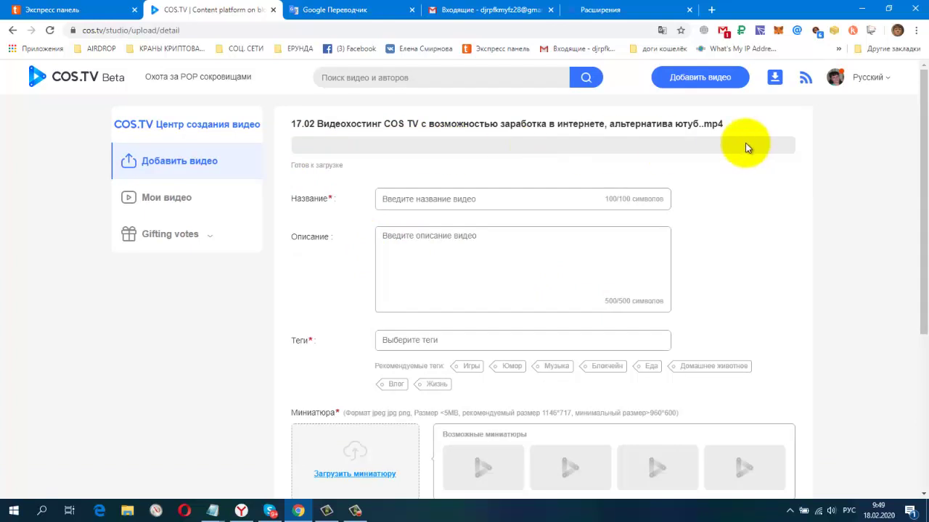
Paste the prepared text as the video description and reuse its opening sentence, "Видеохостинг COS TV с возможностью заработка в интернете, альтернатива ютуб.", as the title.
right_click(420, 243)
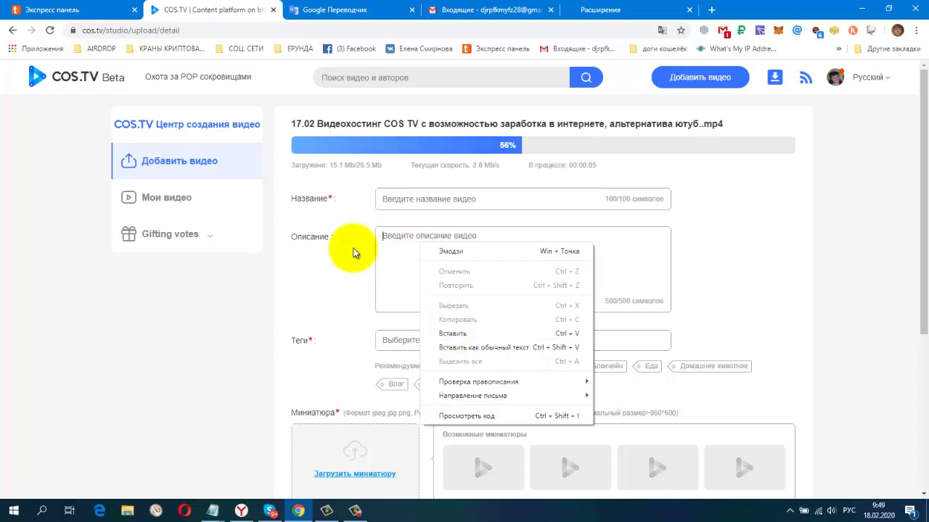
left_click(448, 327)
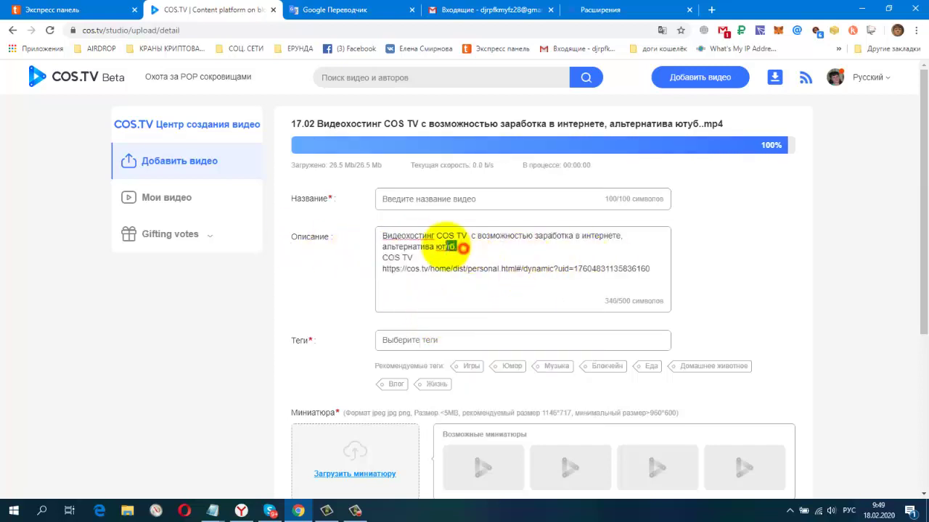
triple_click(396, 242)
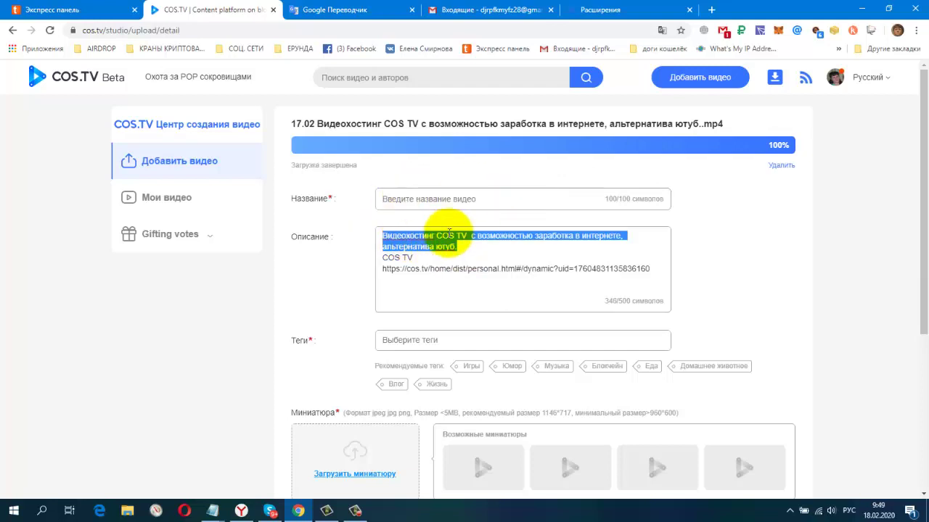
right_click(447, 241)
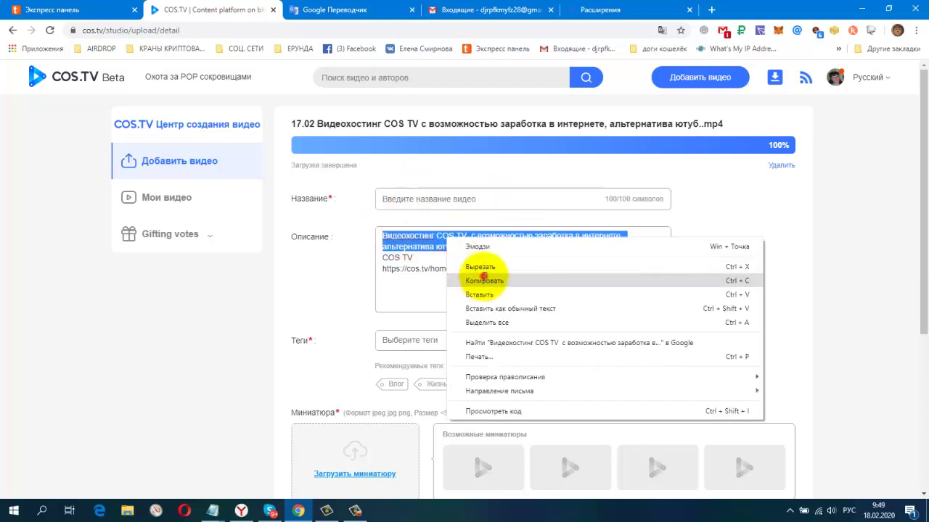
left_click(483, 280)
left_click(493, 206)
right_click(493, 207)
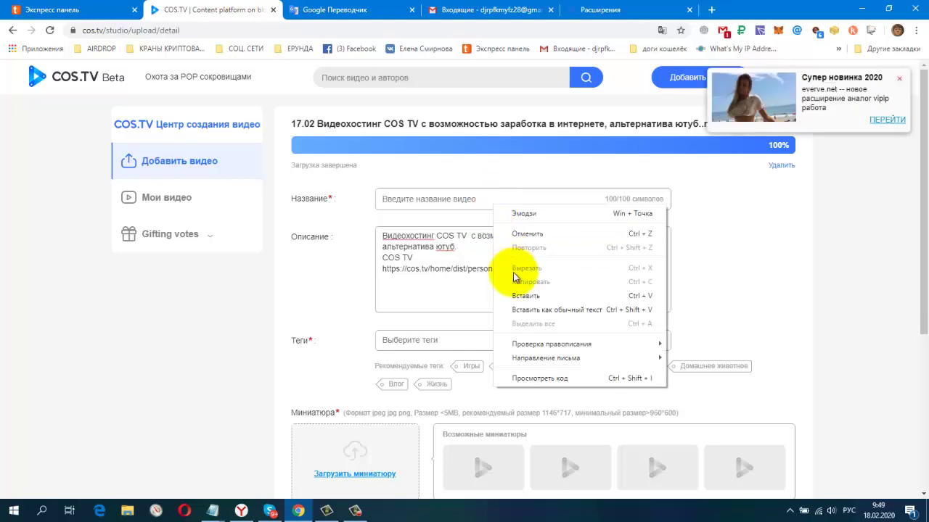
left_click(522, 294)
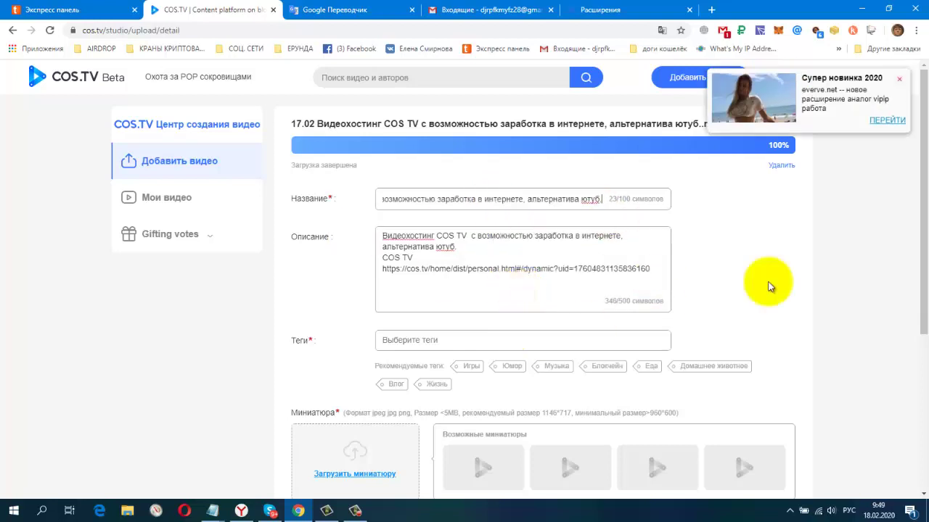
Copy #безвложений#COS_TV from the text in Google Translate and add it as a tag on the COS.TV video.
scroll(819, 257, "down", 2)
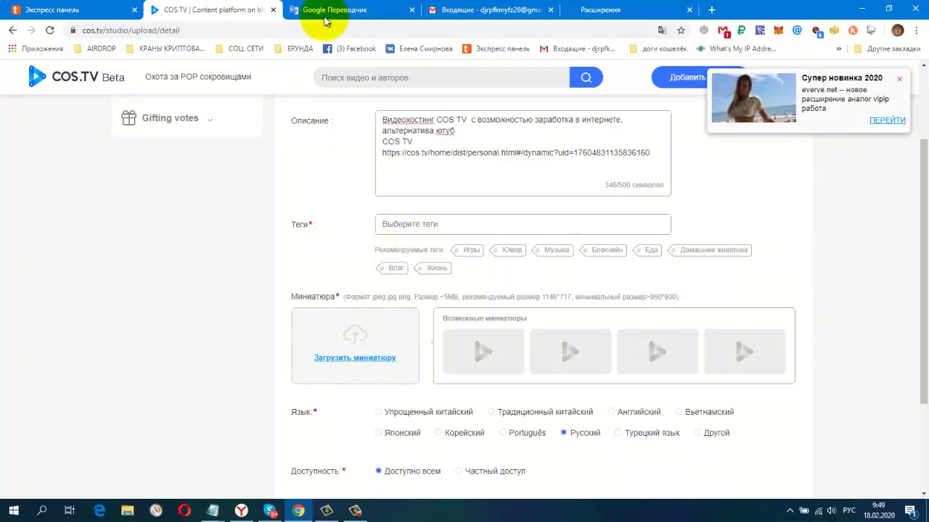
left_click(330, 12)
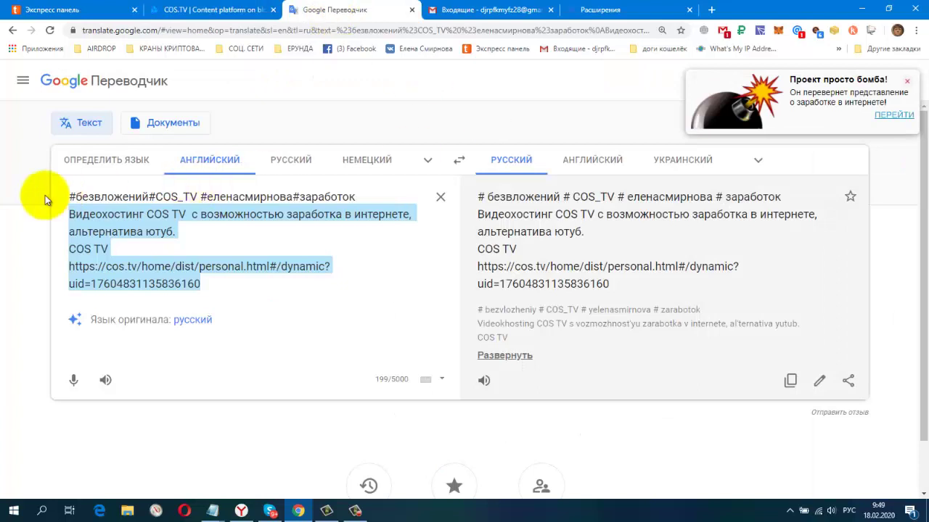
left_click_drag(69, 197, 190, 195)
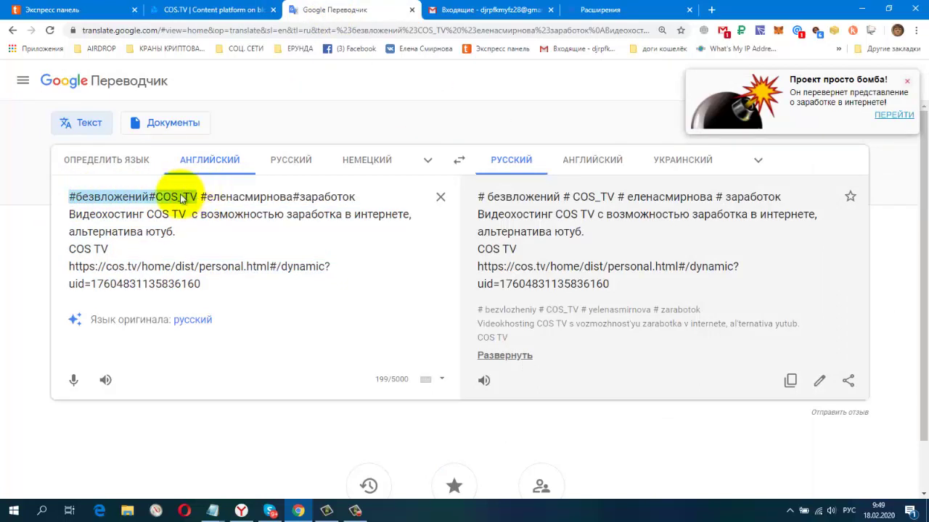
right_click(182, 198)
left_click(210, 237)
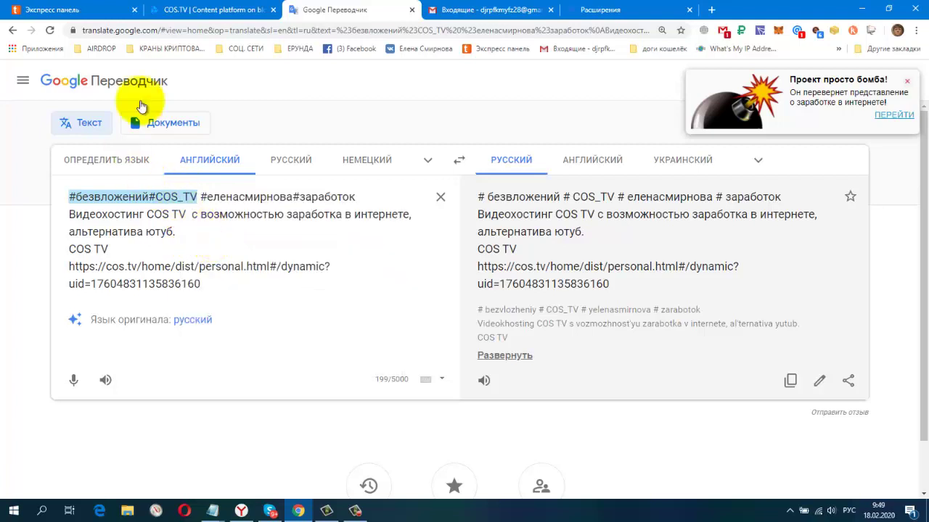
left_click(207, 11)
left_click(389, 229)
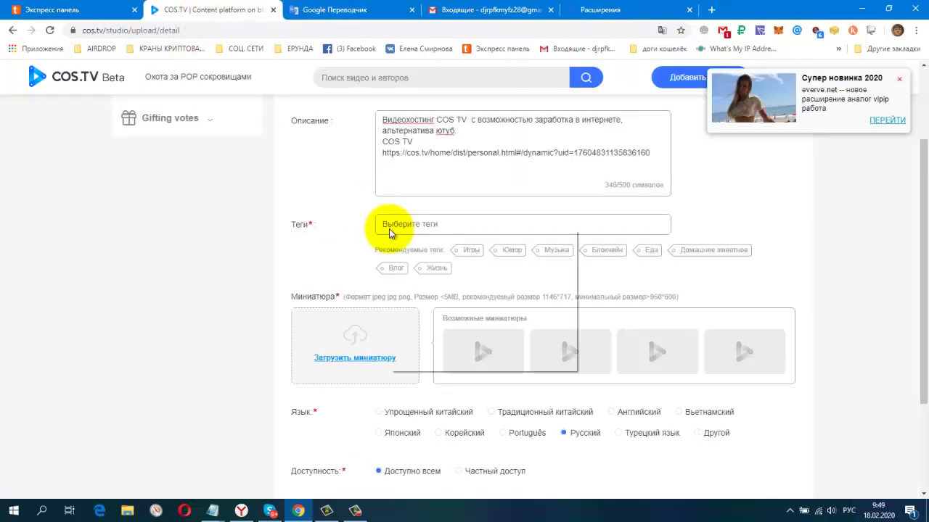
right_click(389, 228)
left_click(383, 224)
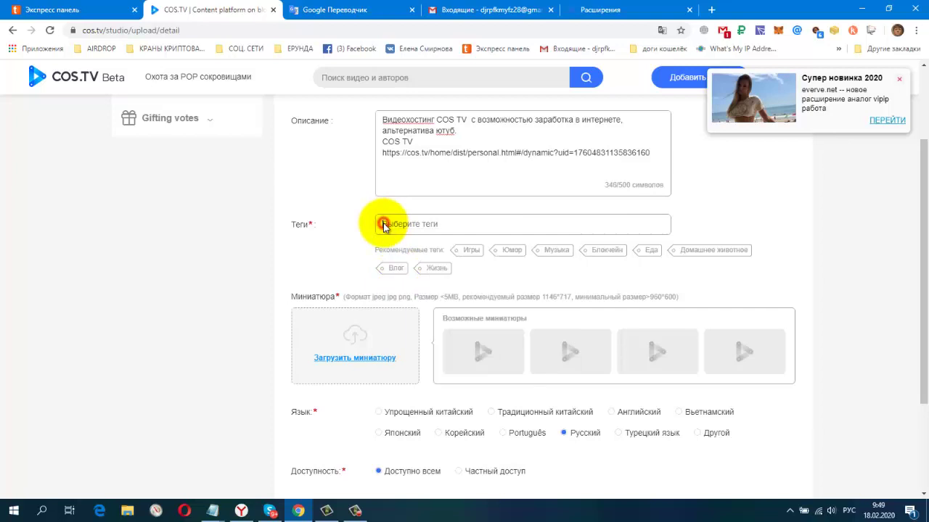
right_click(383, 227)
left_click(394, 301)
key("Return")
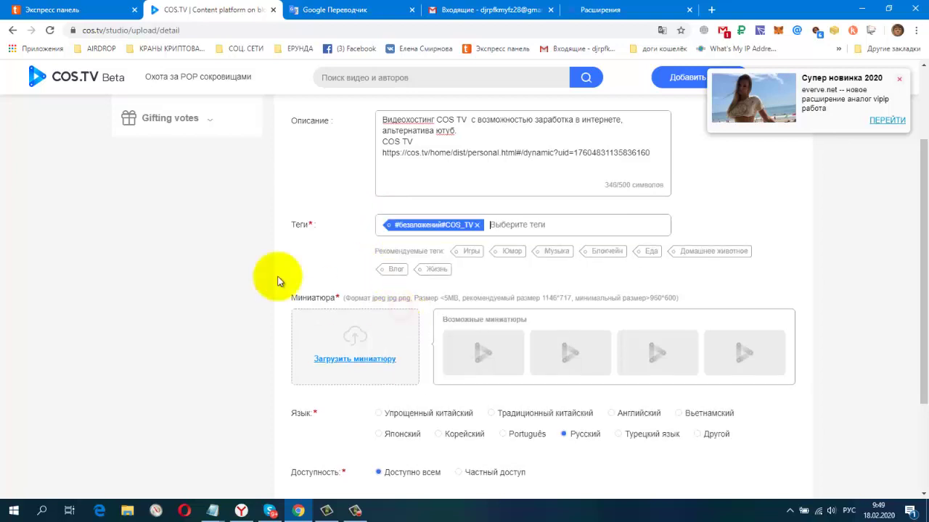
Copy the hashtag with the author's name from the Google Translate text and add it as the video's second tag.
left_click(311, 11)
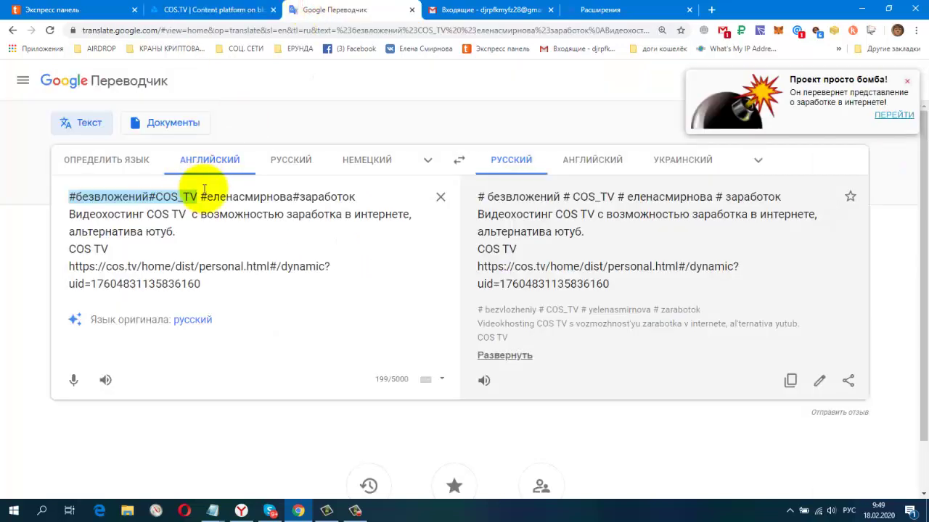
left_click_drag(200, 194, 274, 194)
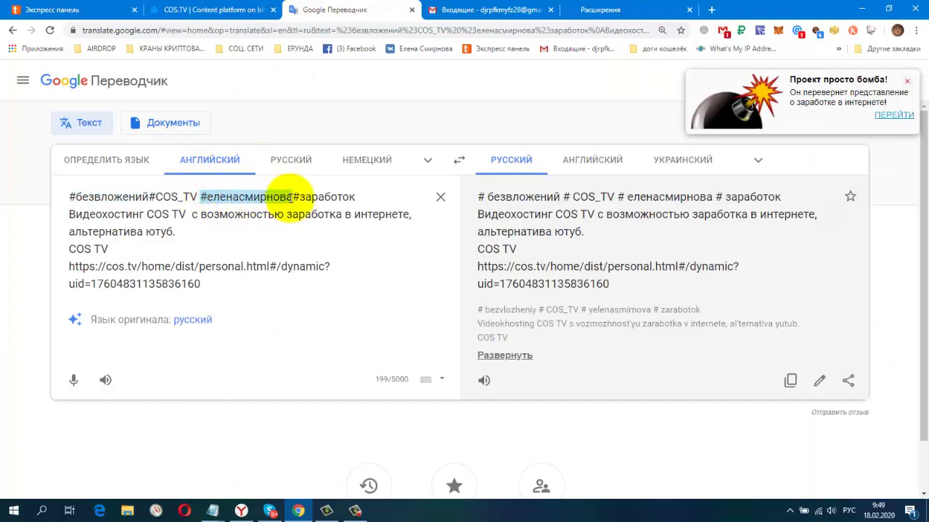
right_click(291, 203)
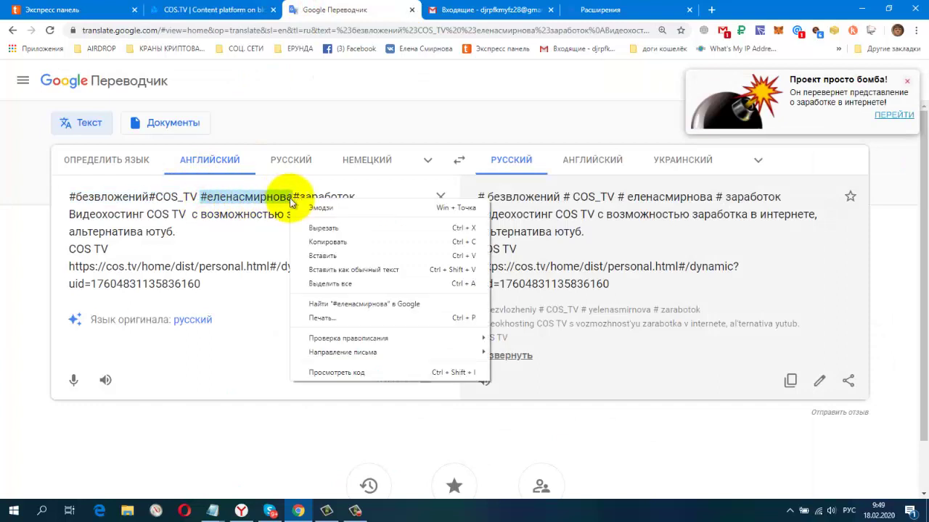
left_click(311, 241)
left_click(192, 10)
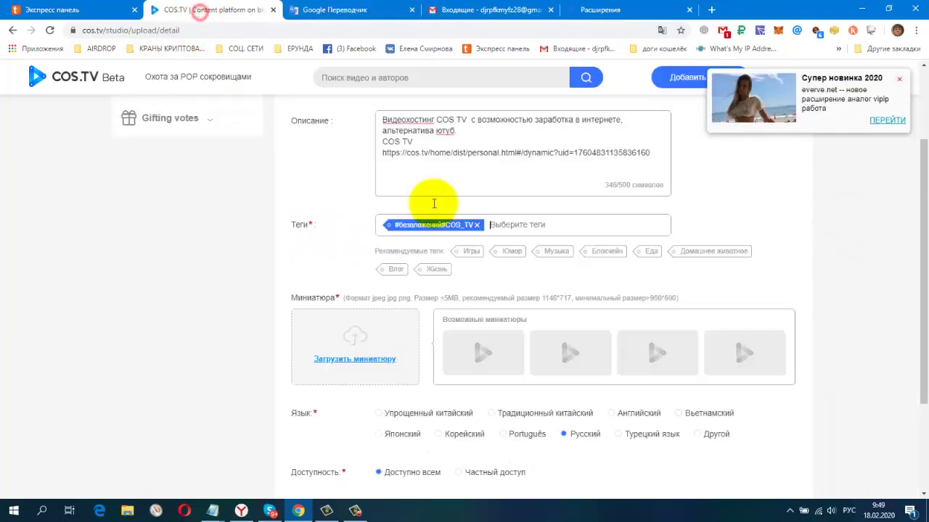
right_click(517, 228)
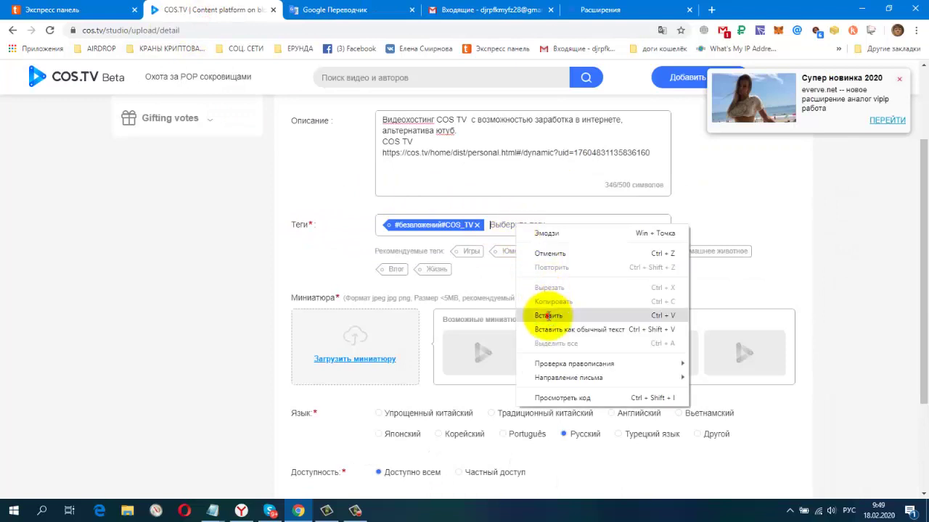
left_click(543, 315)
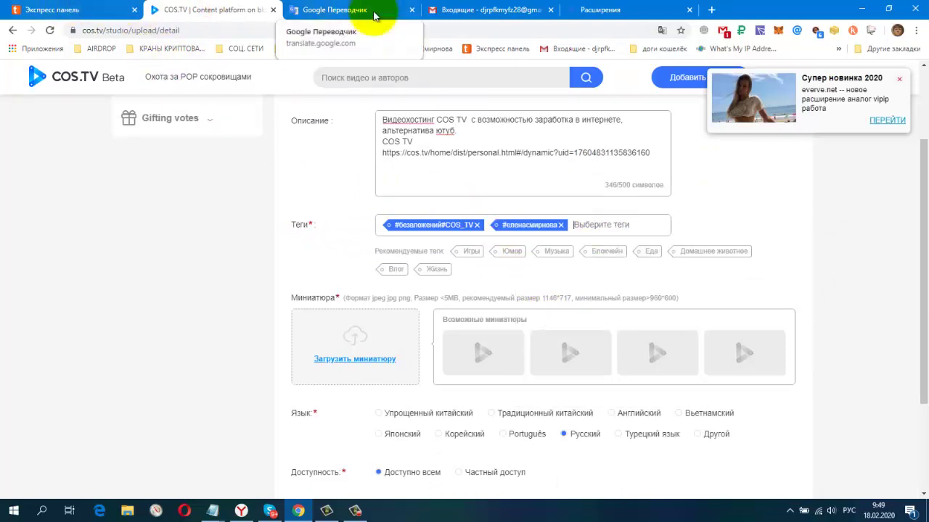
Copy the hashtag #заработок from the Google Translate text and add it as the video's third tag.
left_click(349, 12)
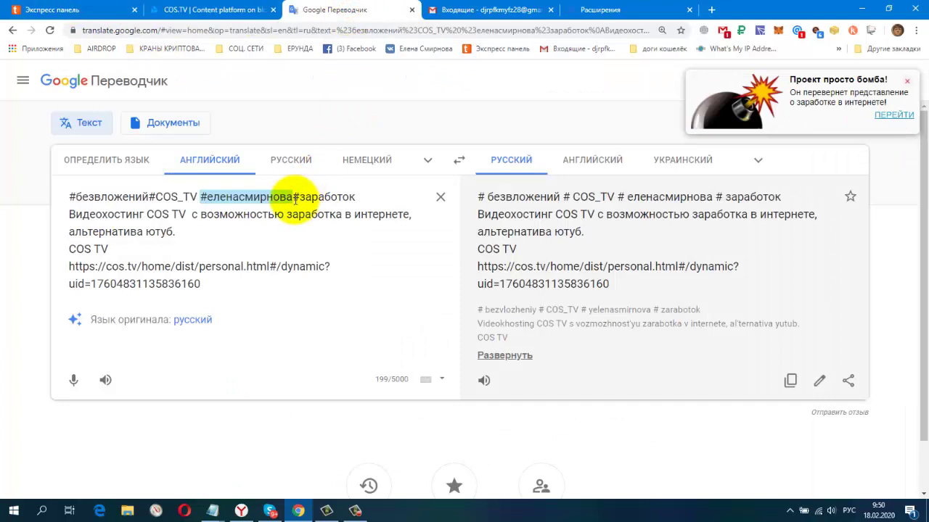
left_click_drag(301, 199, 356, 198)
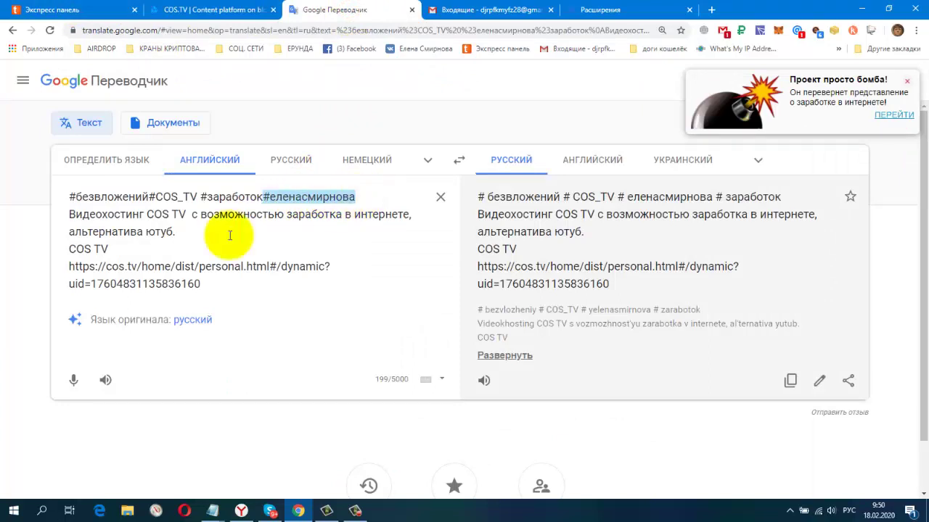
left_click(204, 196)
left_click_drag(204, 196, 260, 199)
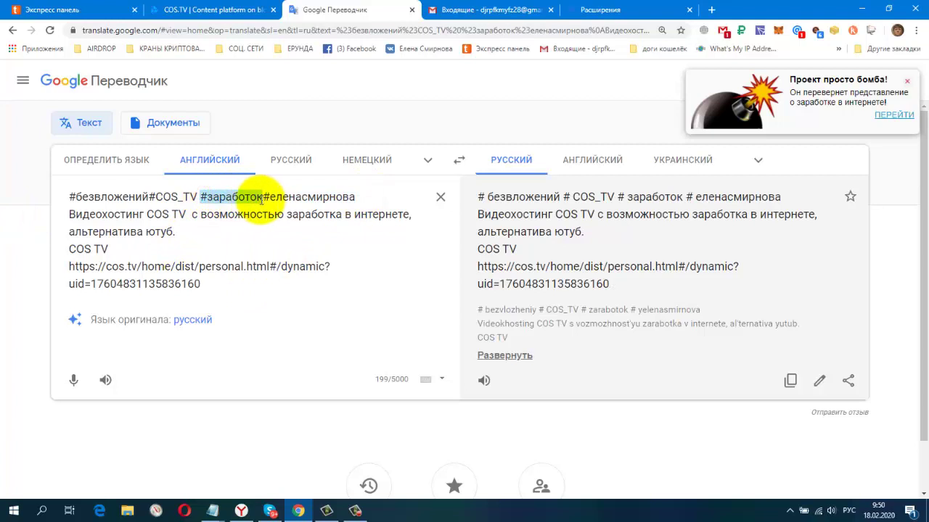
right_click(248, 203)
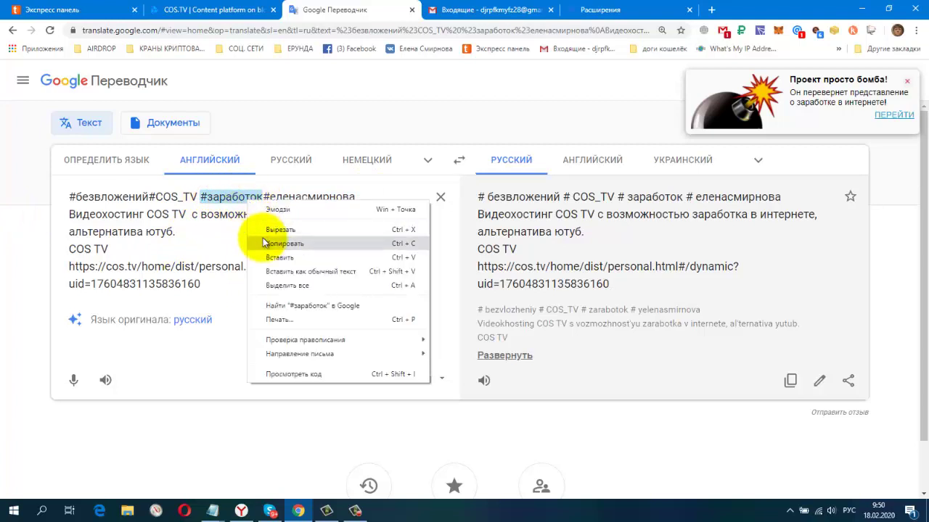
left_click(254, 238)
left_click(214, 9)
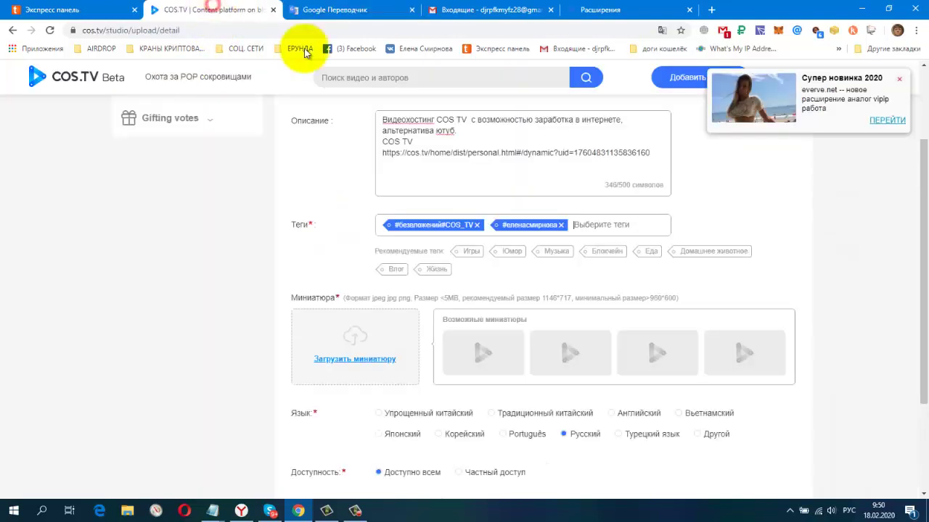
right_click(588, 227)
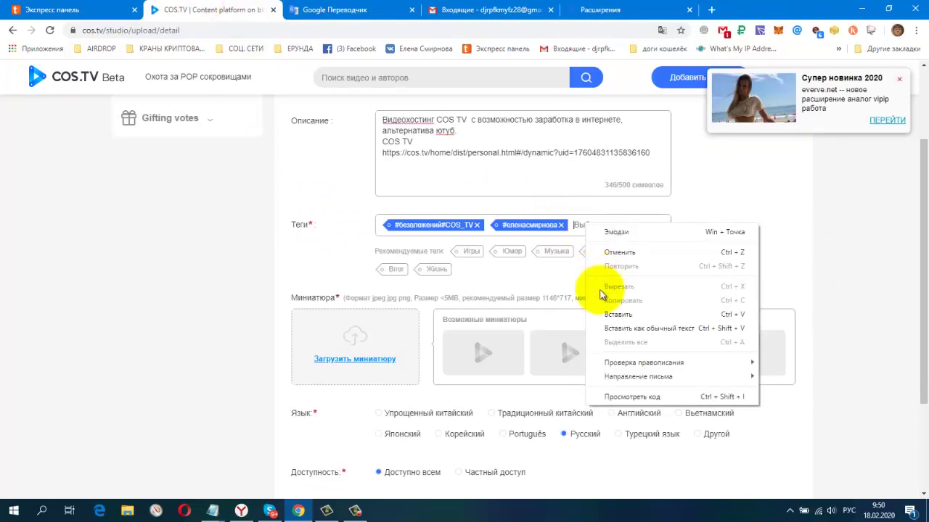
left_click(599, 302)
key("Return")
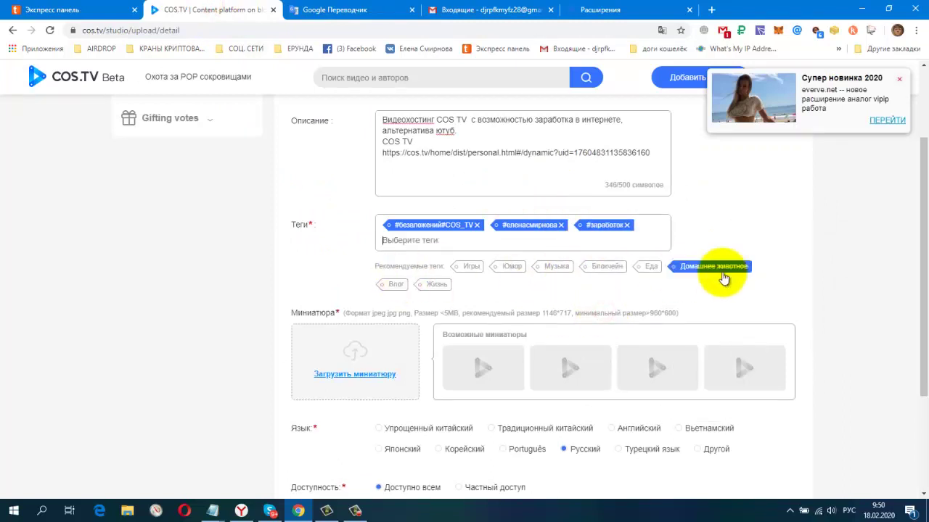
Upload cos.tv.png from the "Фото бандикам" folder as the video's thumbnail image.
scroll(913, 297, "down", 3)
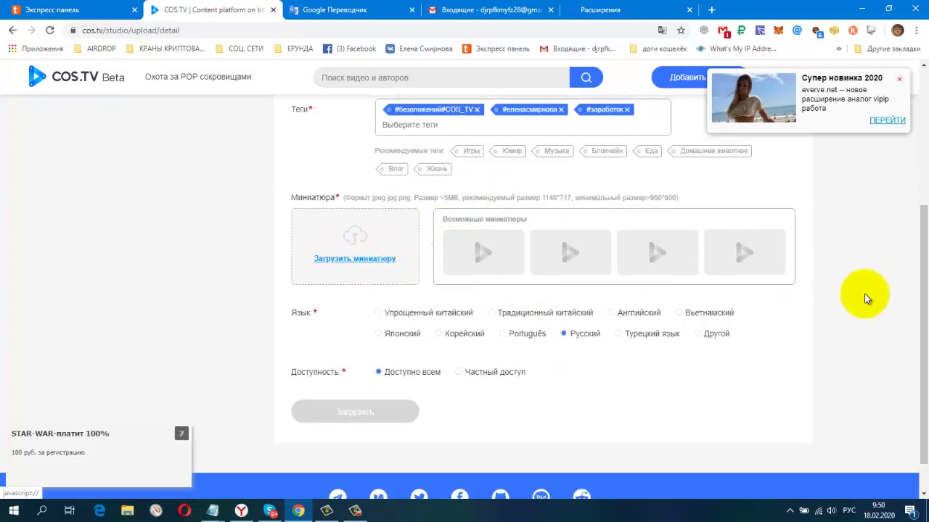
scroll(865, 297, "up", 3)
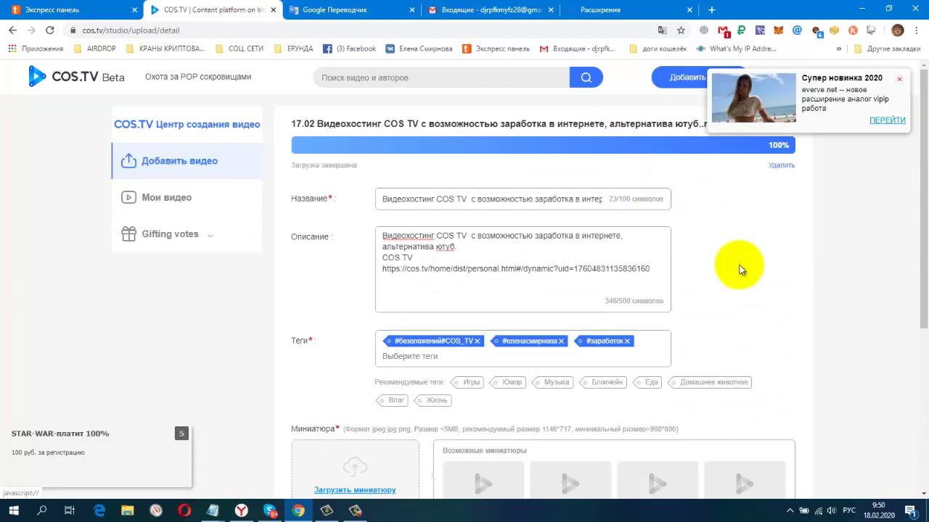
scroll(754, 274, "down", 2)
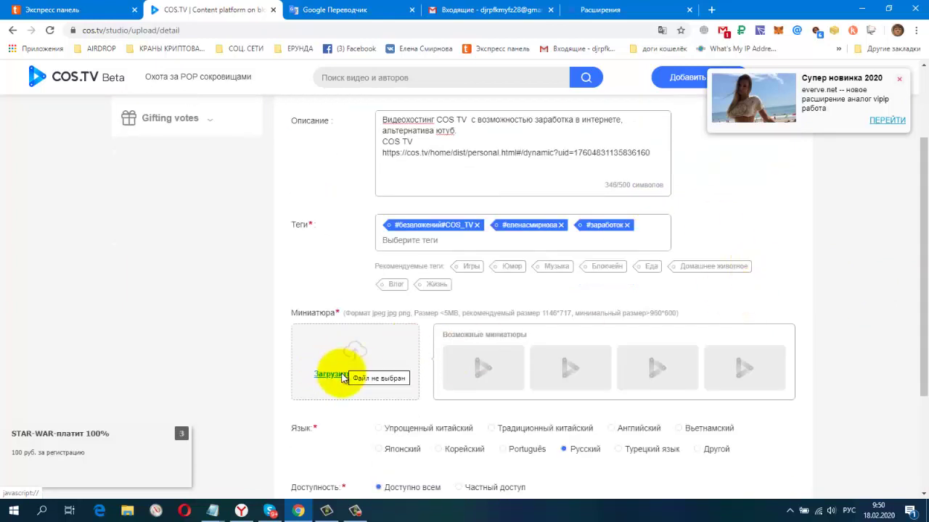
left_click(344, 375)
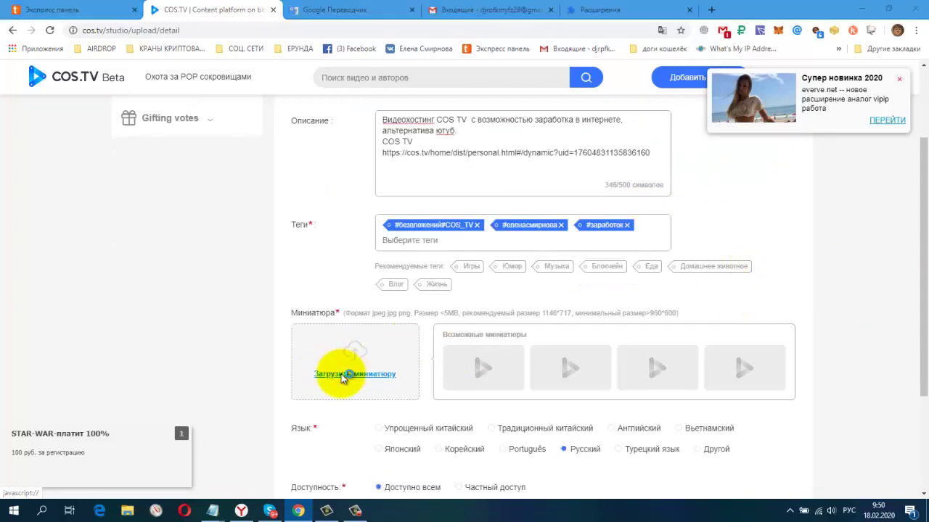
left_click_drag(96, 132, 96, 246)
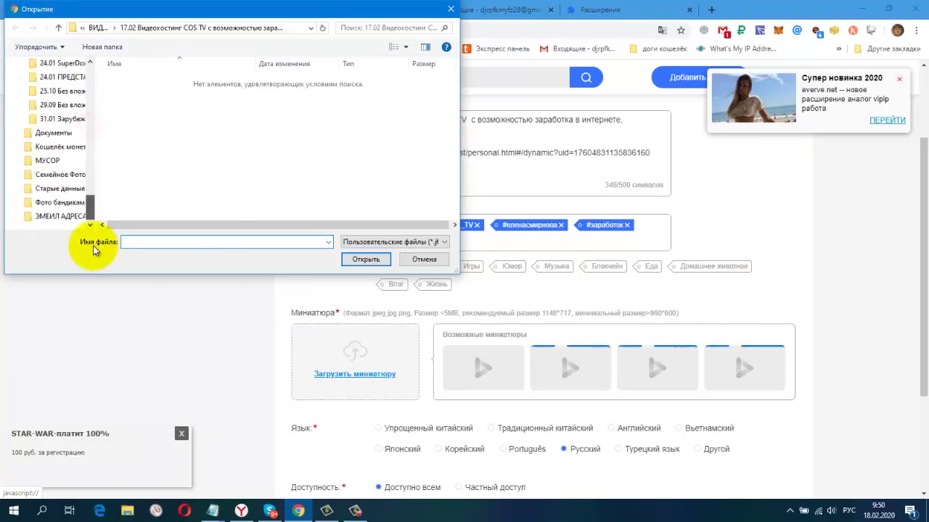
left_click(71, 206)
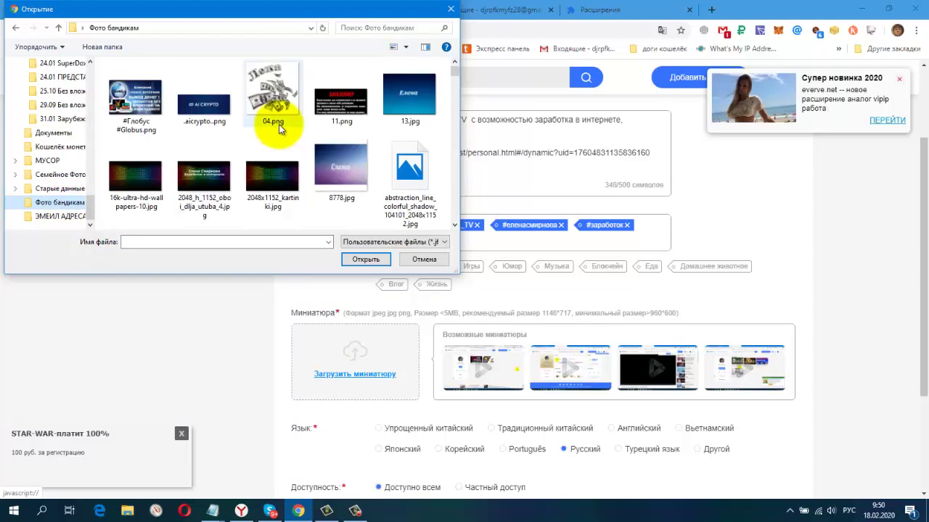
scroll(327, 117, "down", 4)
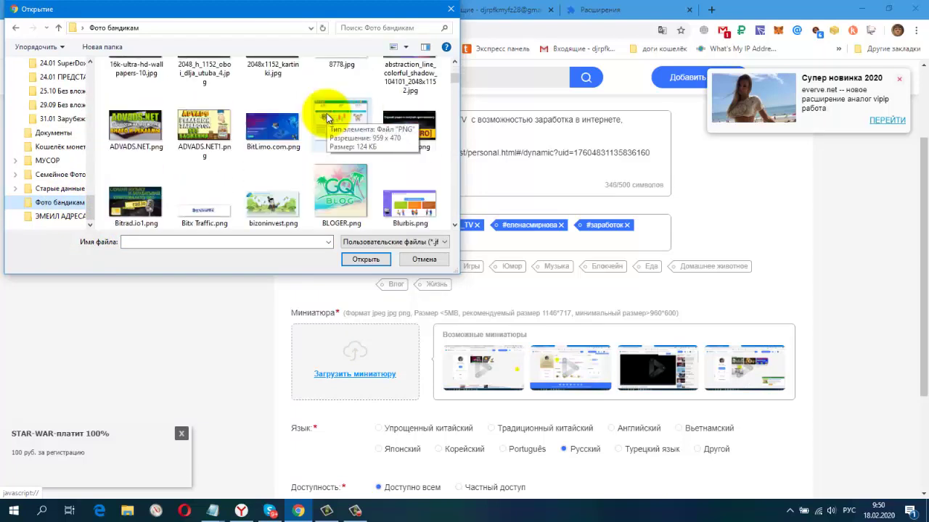
scroll(326, 113, "down", 3)
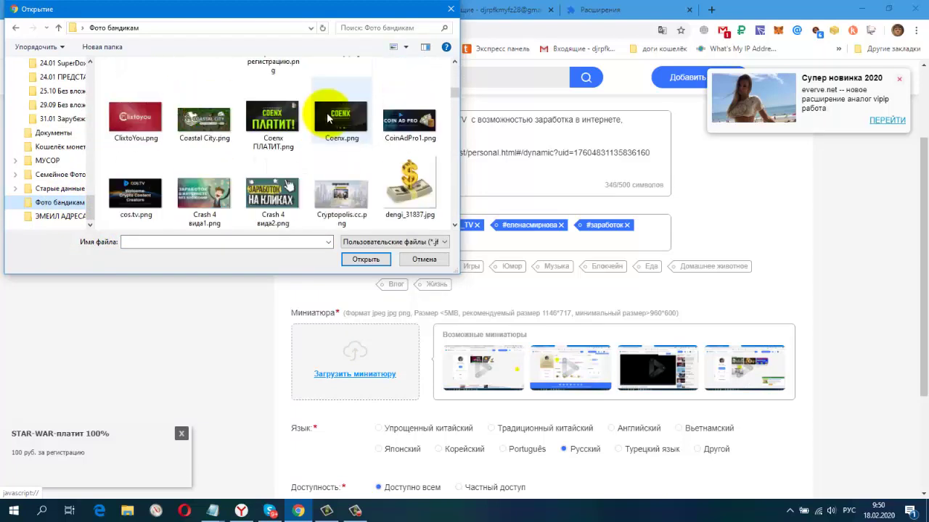
scroll(325, 121, "down", 2)
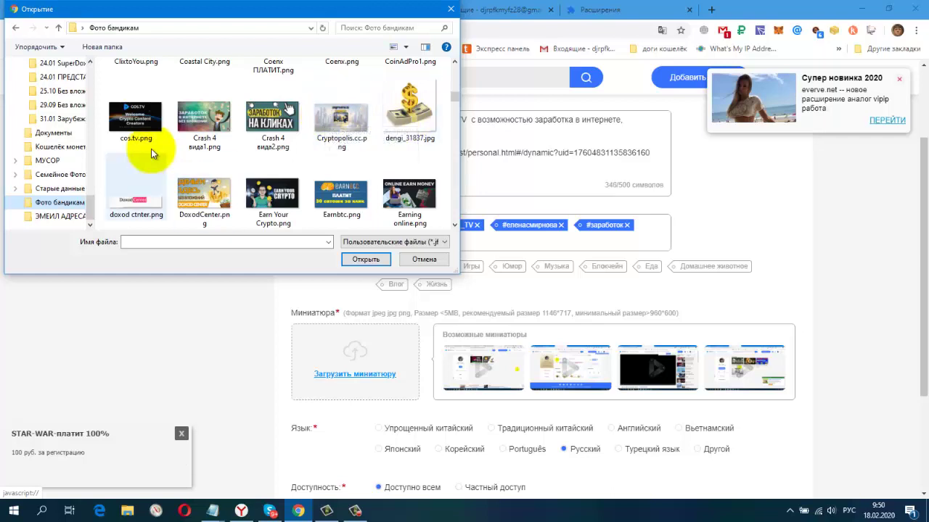
double_click(133, 116)
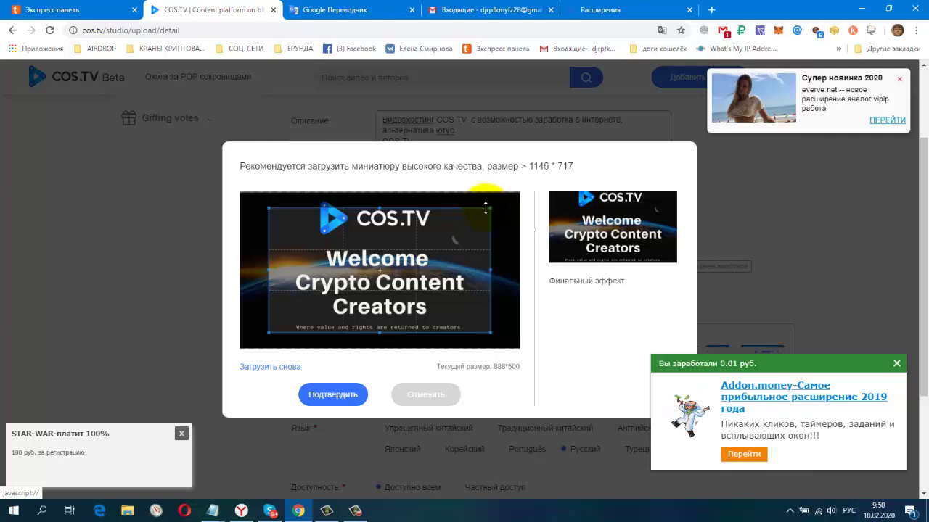
Enlarge the thumbnail's crop frame to cover nearly the whole image, about 1097*617, and apply the crop.
left_click_drag(493, 205, 516, 192)
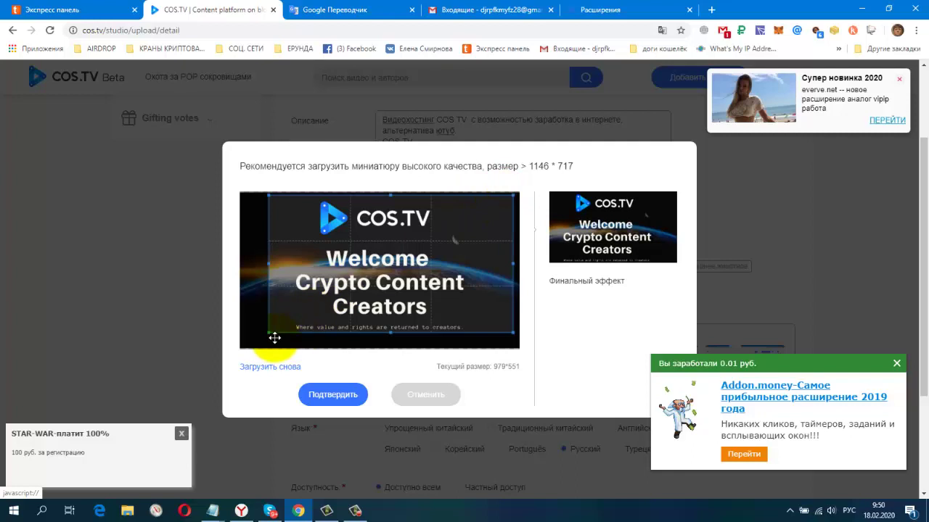
left_click_drag(267, 331, 244, 337)
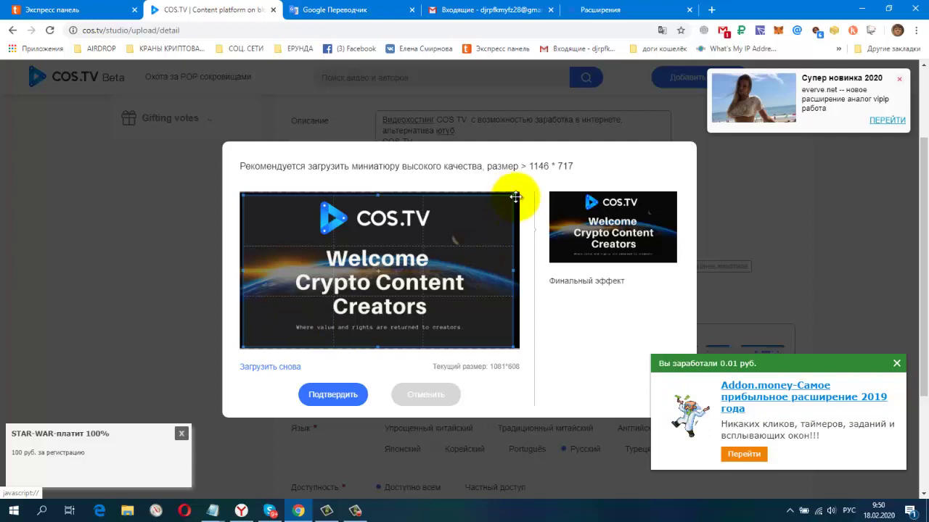
left_click_drag(513, 271, 517, 271)
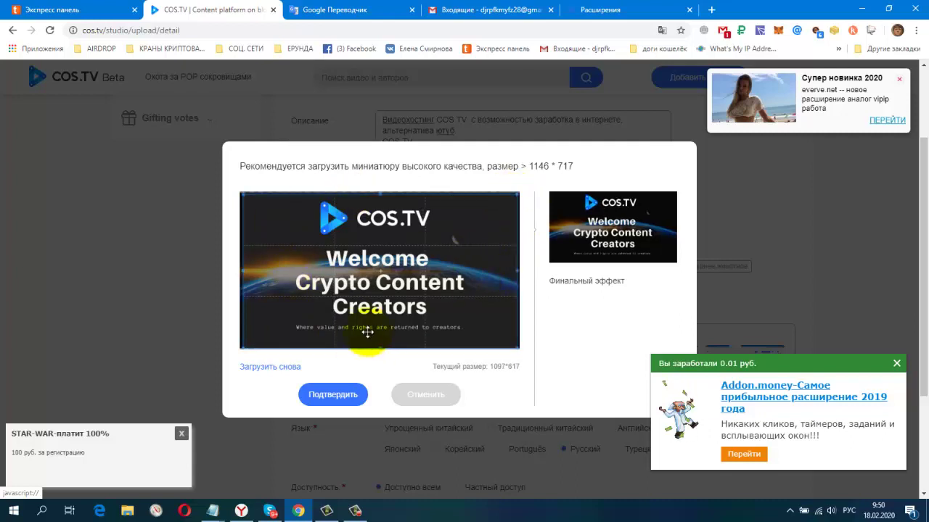
left_click(332, 397)
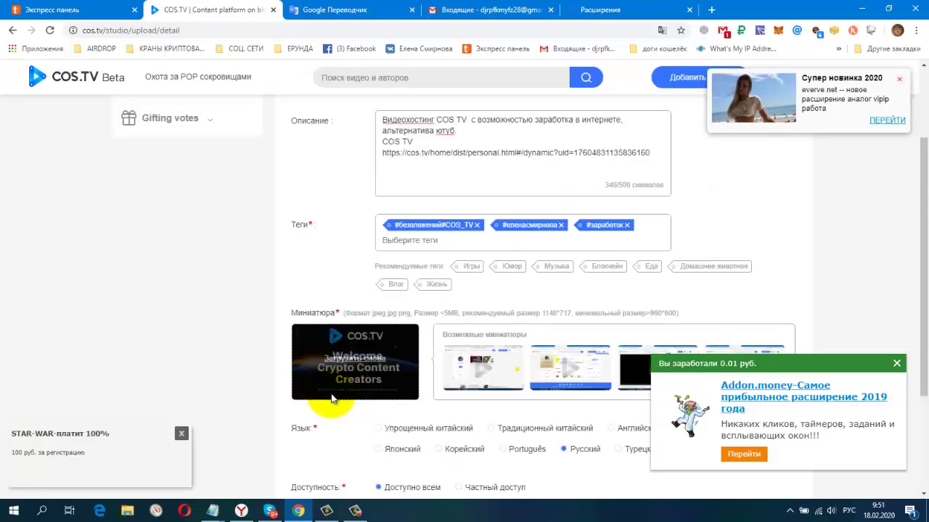
Dismiss the advert covering the form, submit the completed video for publishing, and look through the list of uploaded videos.
left_click(898, 365)
scroll(895, 355, "down", 2)
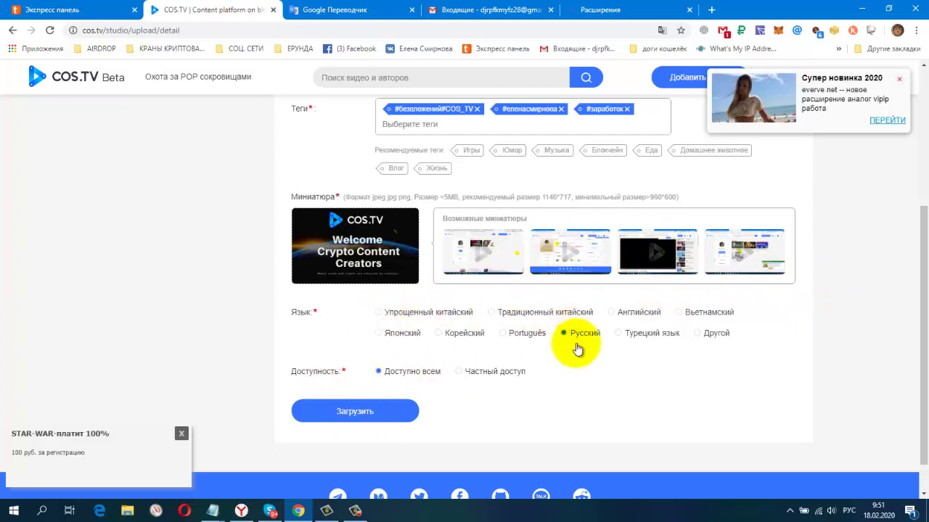
left_click(349, 415)
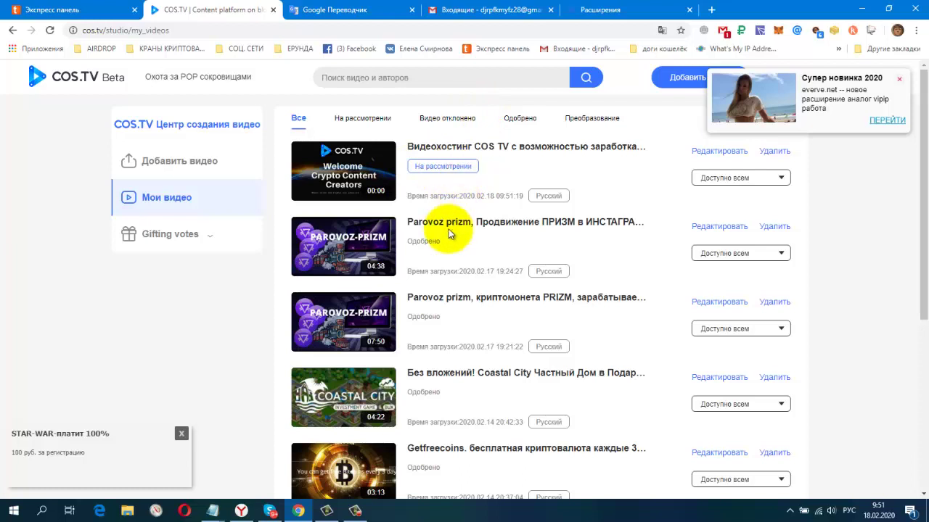
scroll(414, 217, "down", 3)
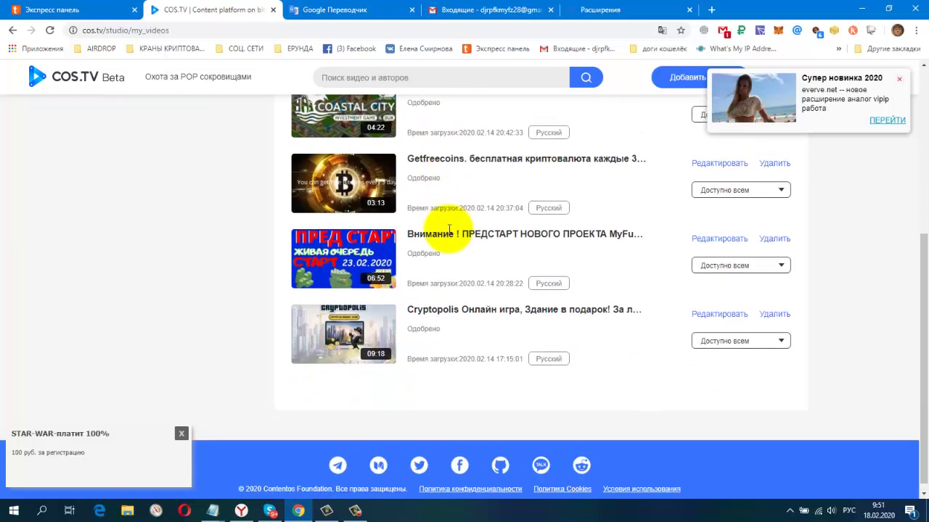
scroll(449, 229, "up", 4)
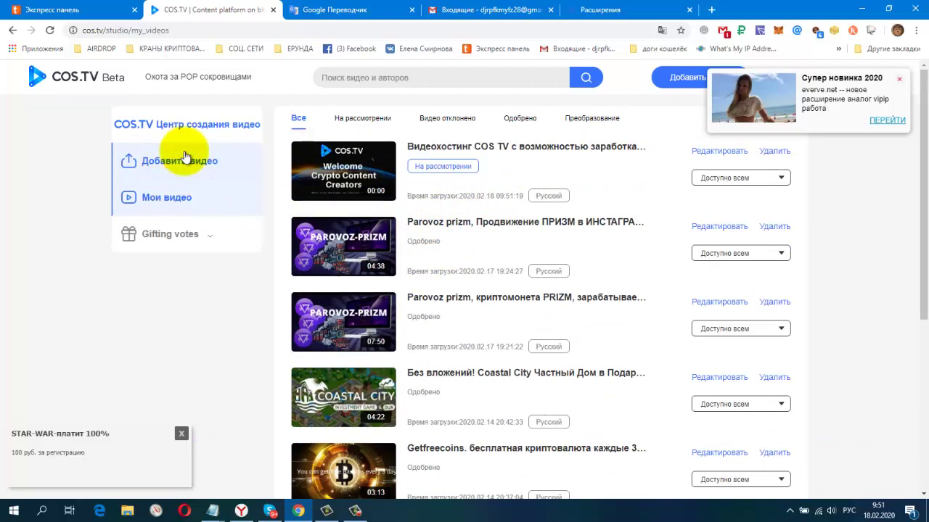
Open the personal account summary from the profile picture, dismissing the adverts that cover the page header.
left_click(897, 80)
left_click(834, 78)
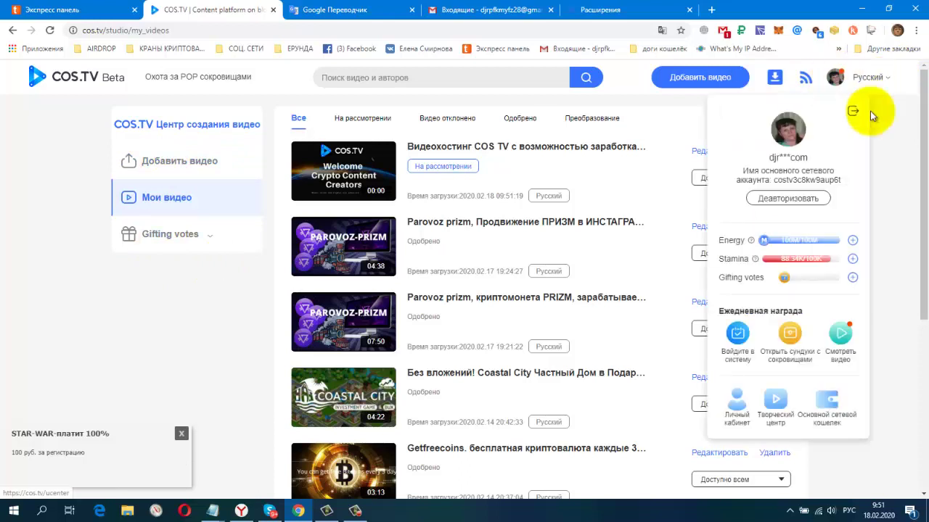
mouse_move(774, 78)
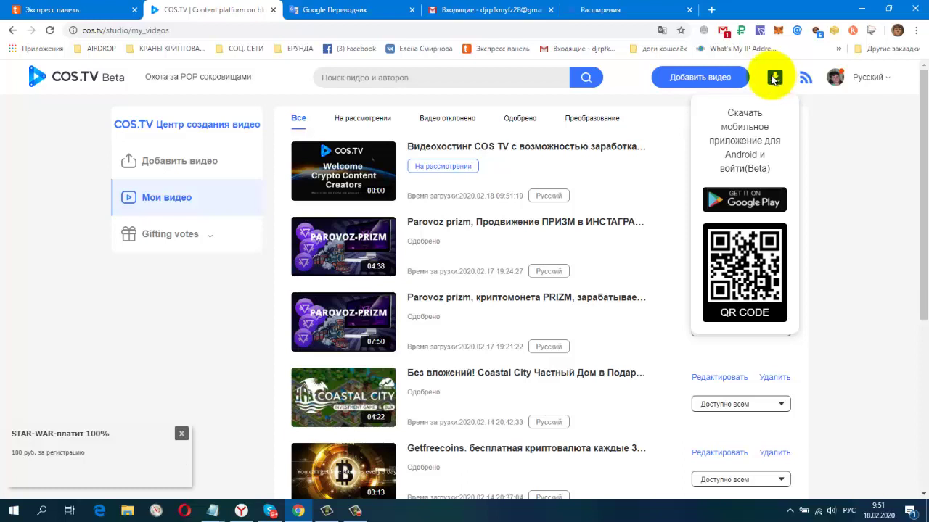
left_click(840, 85)
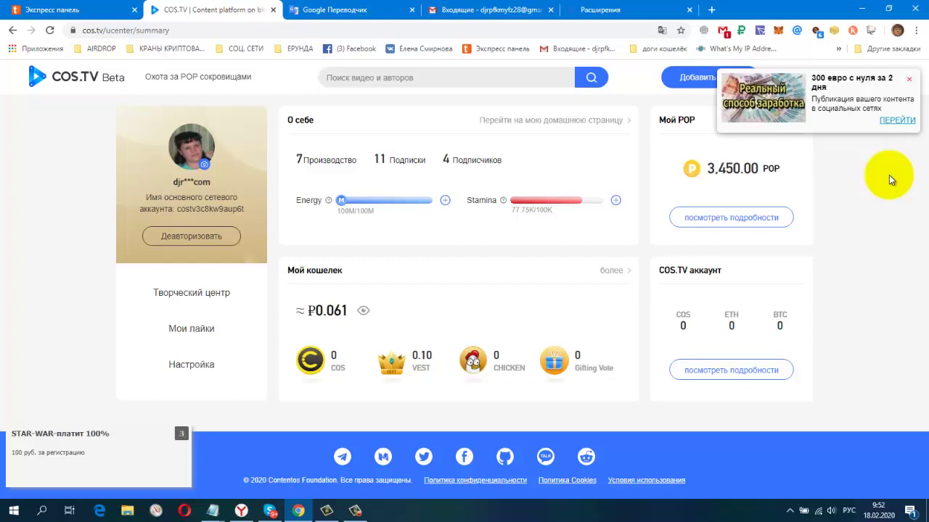
left_click(910, 82)
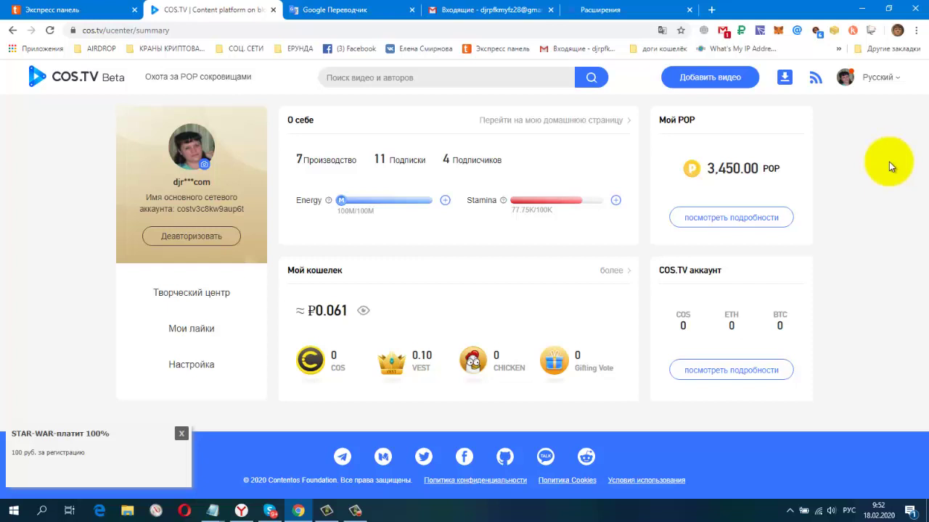